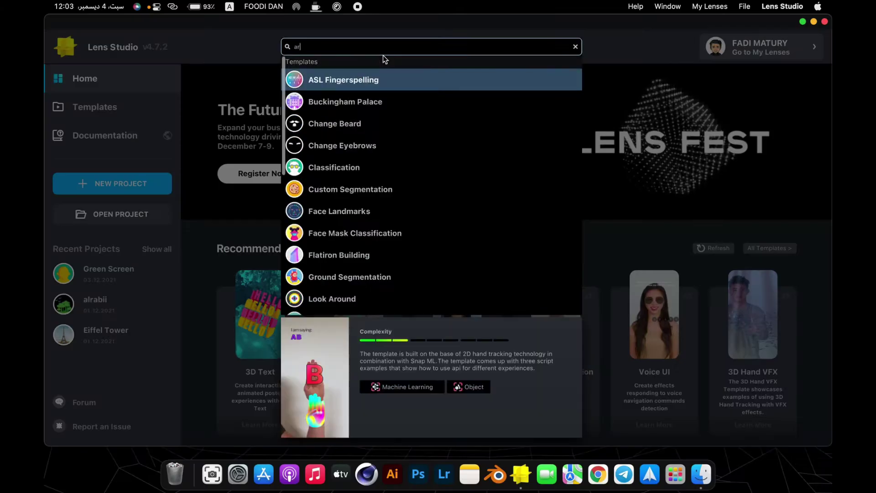
Search the templates for "aro" and create a project from the Look Around template
type("ro")
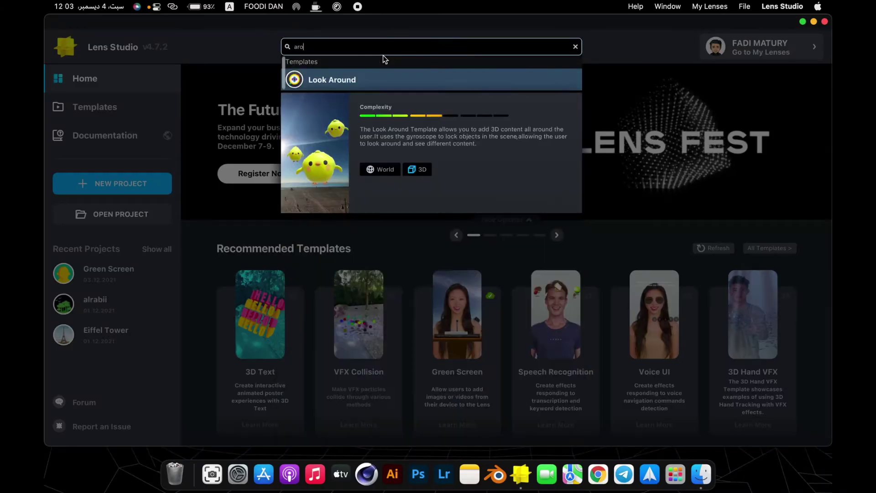
left_click(356, 81)
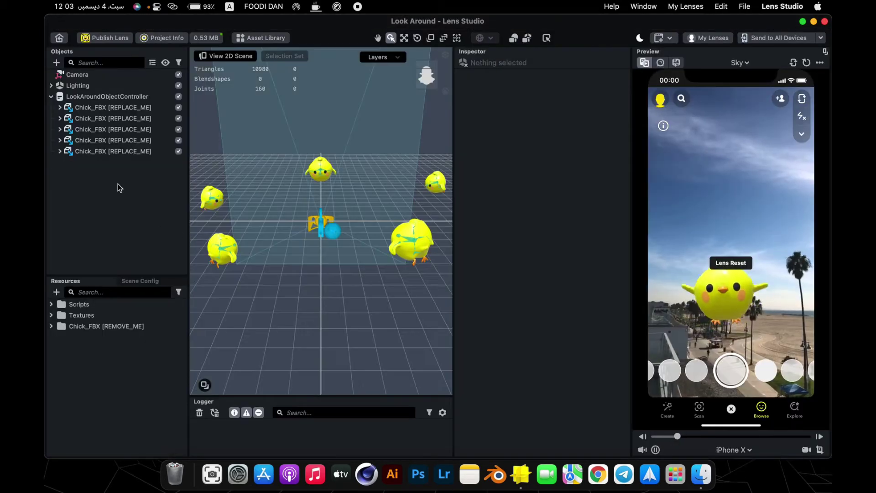
Delete the extra chick objects and the remaining chick's child objects, keeping one Chick_FBX [REPLACE_ME] under LookAroundObjectController
left_click_drag(118, 188, 97, 118)
right_click(100, 118)
left_click(134, 239)
left_click(59, 107)
right_click(98, 118)
left_click(131, 239)
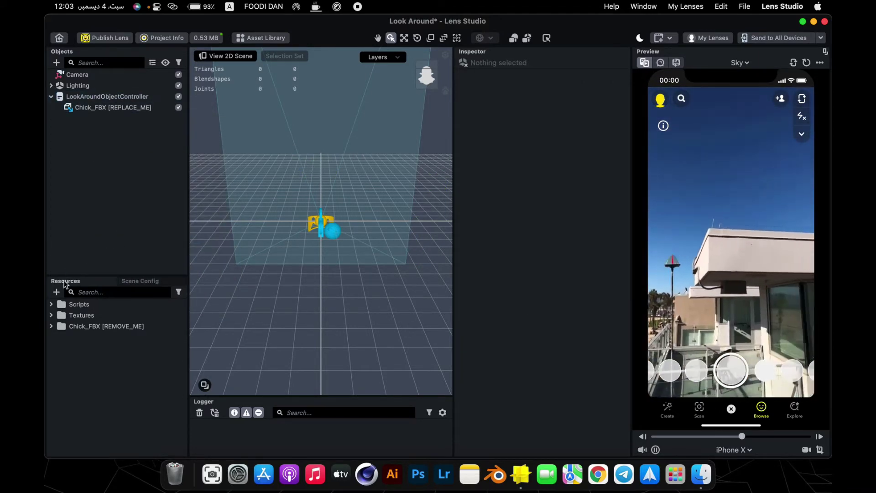
Preview the 360-degree panorama IMG_1459.JPG from the Desktop and import it into the project resources
left_click(56, 292)
left_click(104, 274)
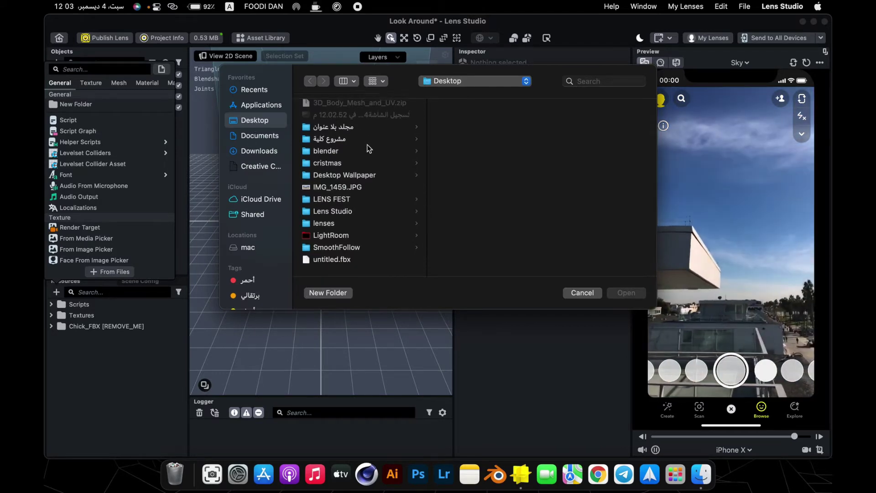
left_click(364, 192)
key("space")
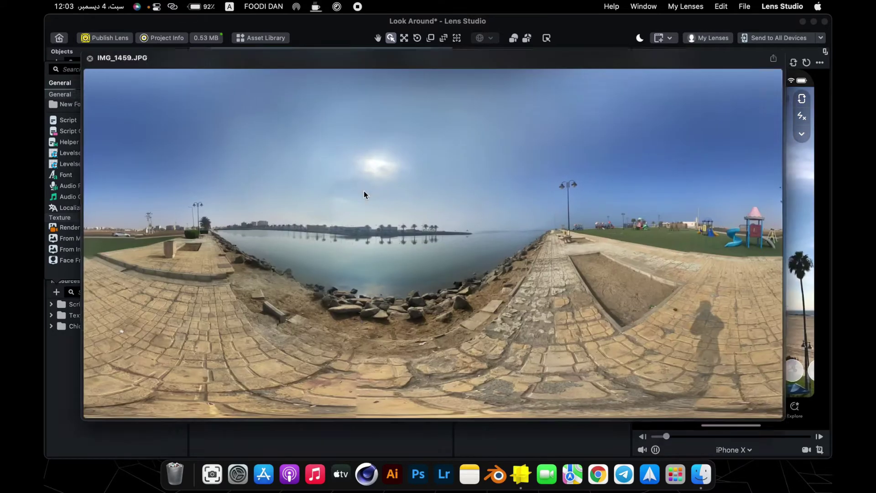
key("space")
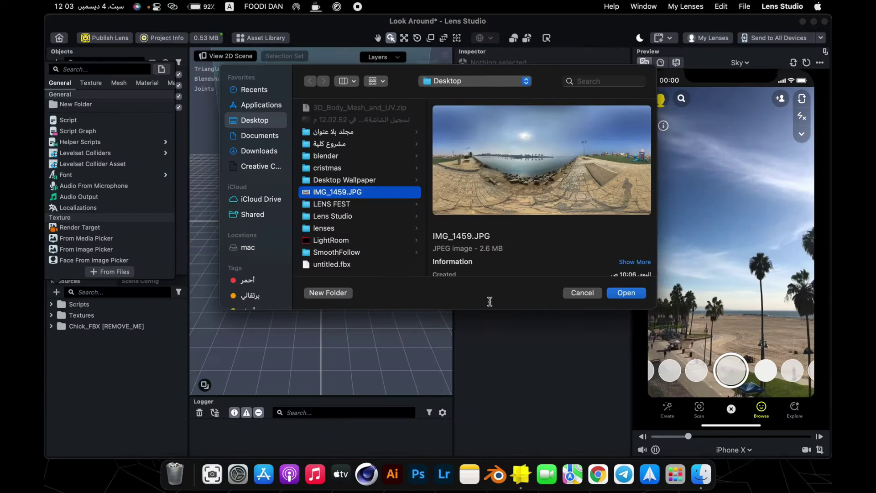
left_click(626, 292)
Delete the Animation Mixer from the remaining Chick_FBX [REPLACE_ME] object, keeping its Skeleton and Look At components
left_click(94, 108)
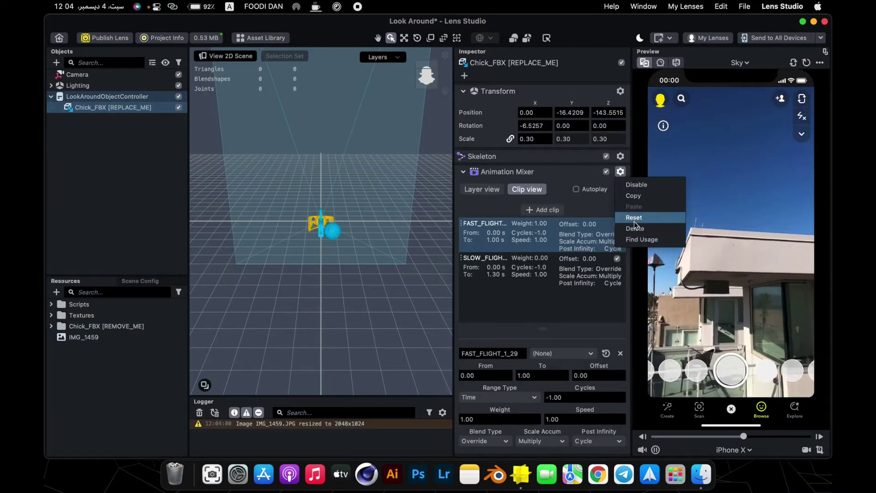
left_click(634, 229)
left_click(636, 229)
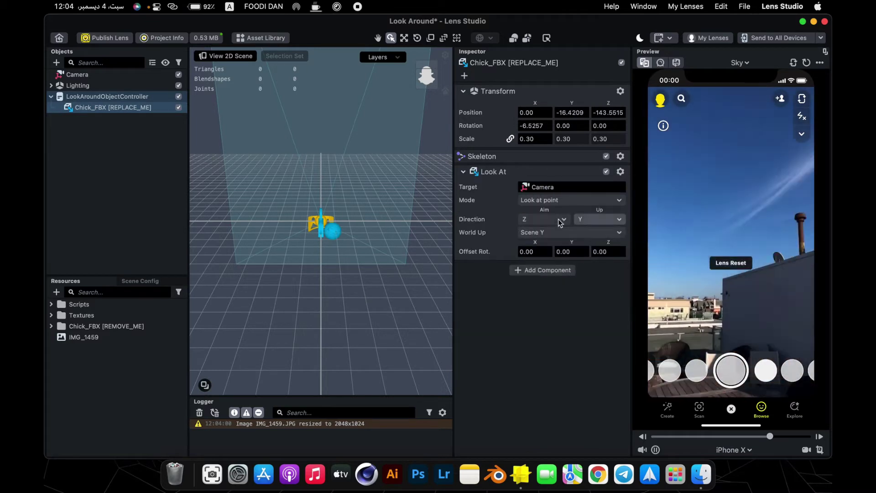
Add a Sphere mesh as a child of the Chick_FBX [REPLACE_ME] object
left_click(137, 150)
left_click(118, 111)
left_click(56, 62)
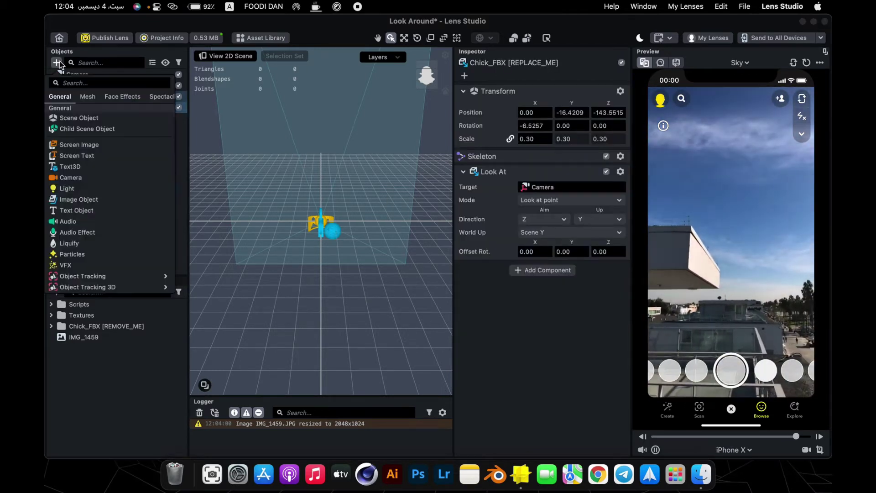
scroll(94, 189, "down", 8)
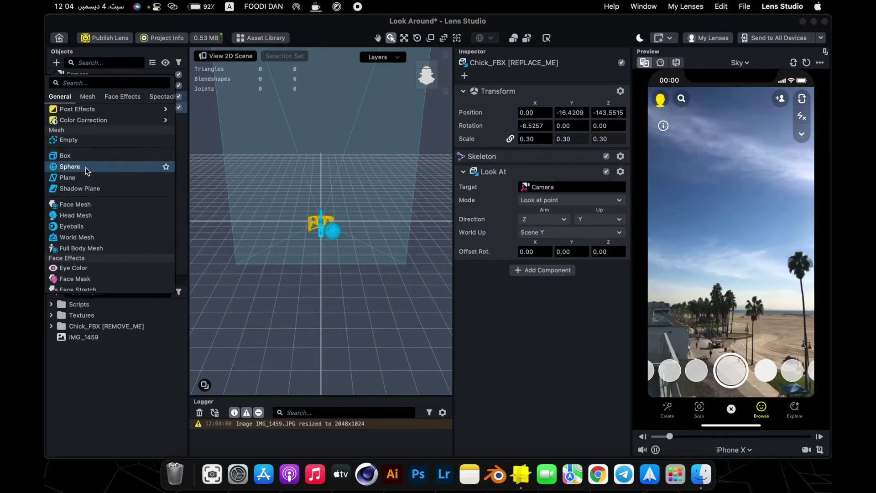
left_click(94, 167)
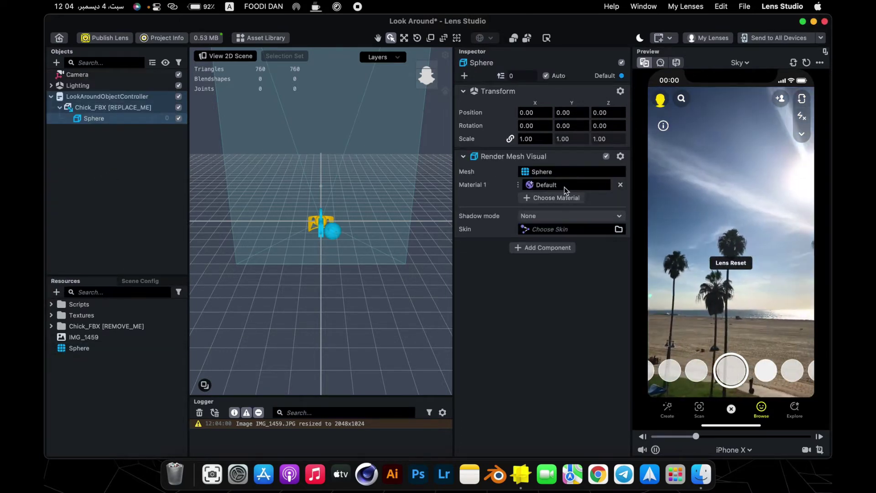
Create an Unlit material and assign it to the sphere in place of the default one
left_click(556, 197)
left_click(355, 114)
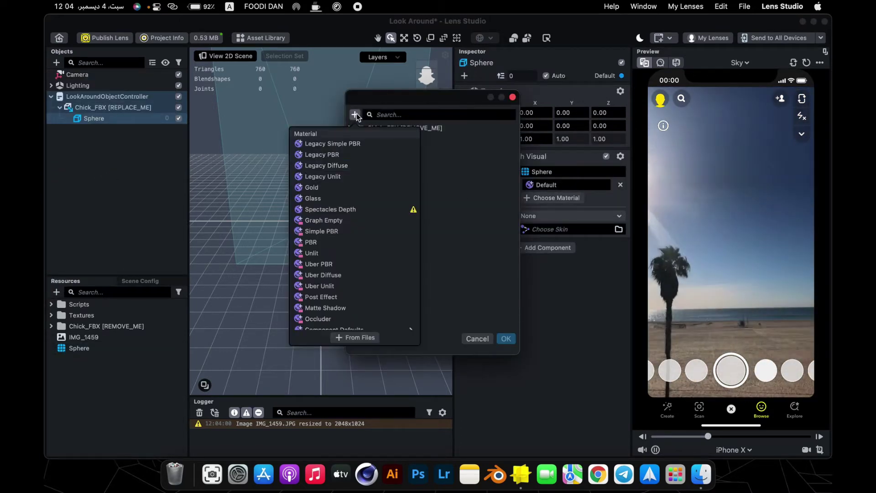
left_click(340, 255)
left_click(505, 339)
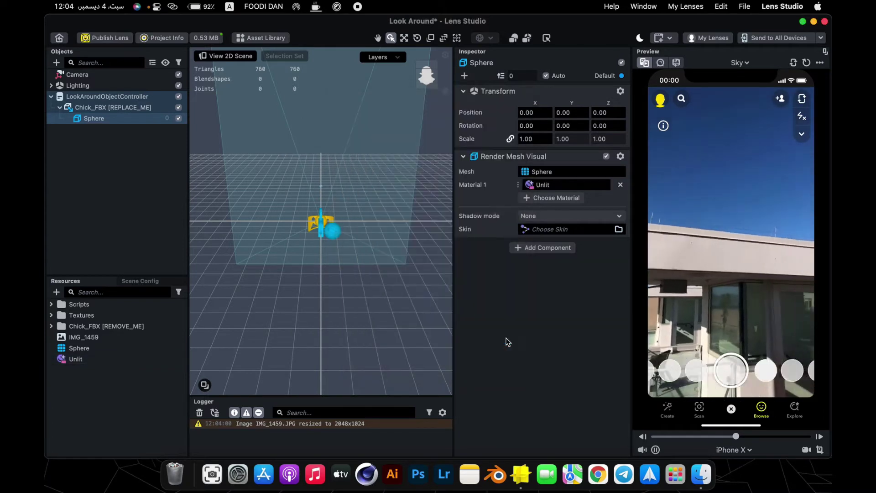
Set the Unlit material's base texture to IMG_1459
left_click(85, 360)
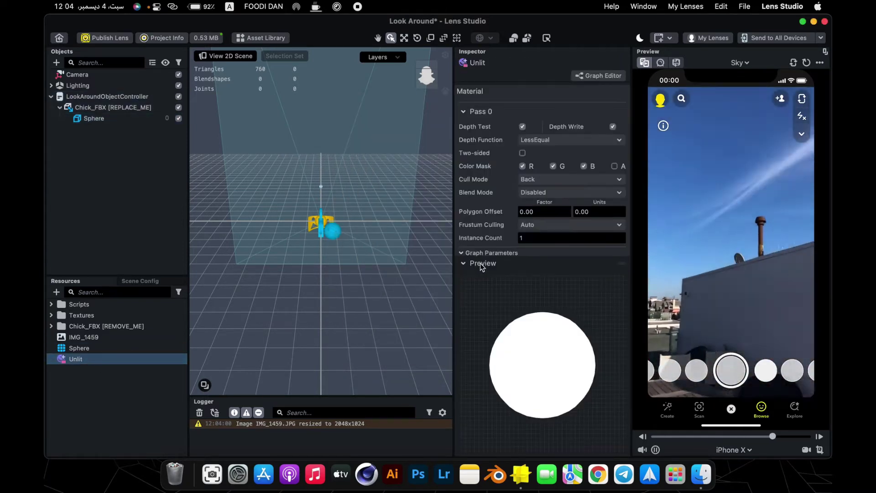
left_click(570, 263)
double_click(369, 152)
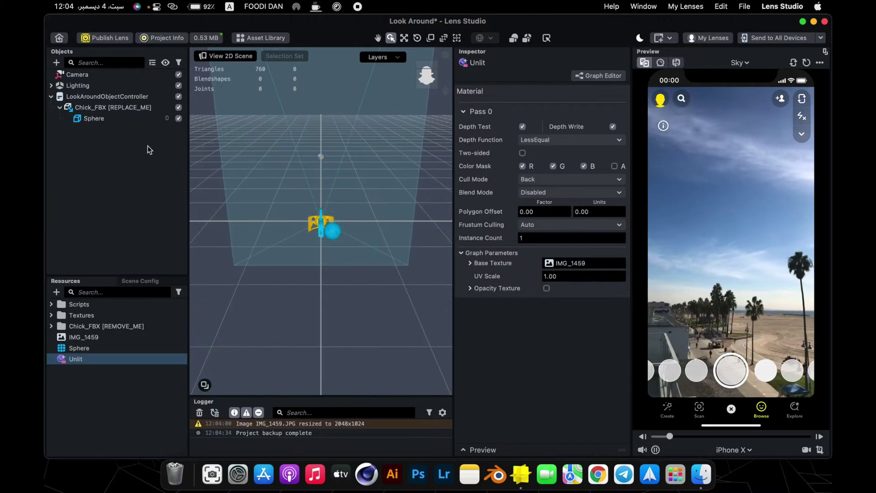
Scale the sphere uniformly to 100
left_click(113, 119)
key("r")
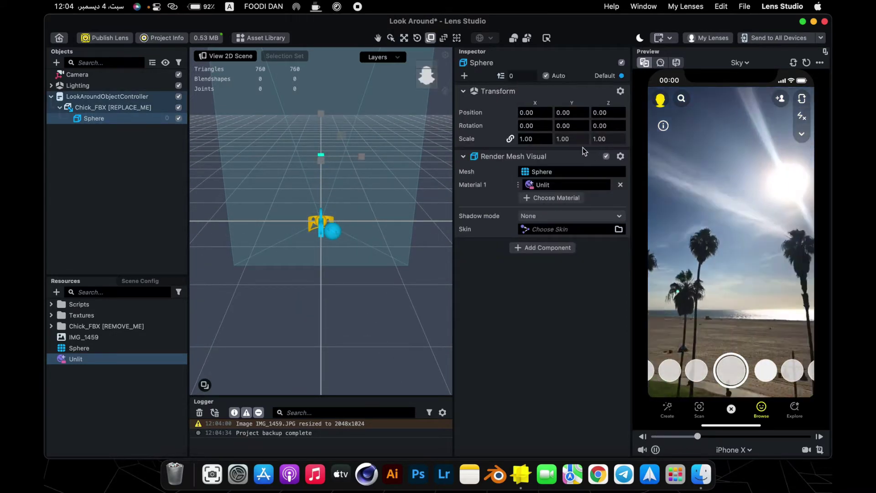
left_click(540, 139)
type("100")
key("Return")
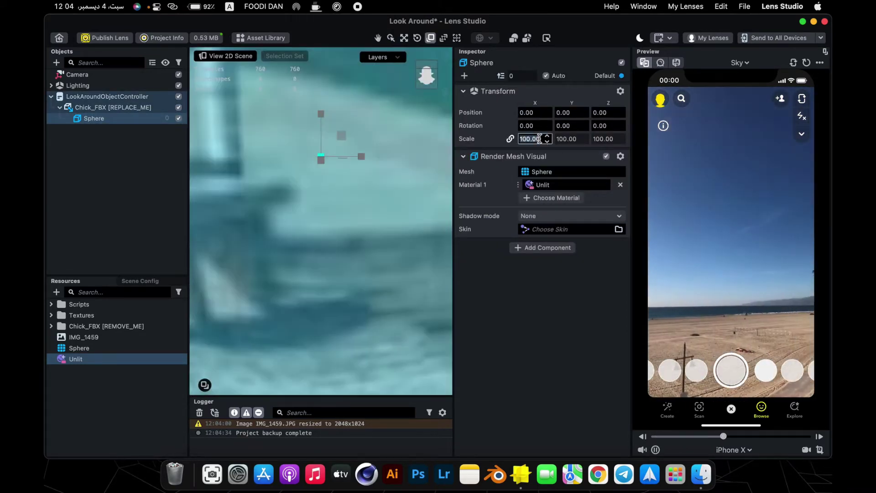
Make the Unlit material two-sided so the panorama also renders on the inside of the sphere
scroll(374, 223, "down", 10)
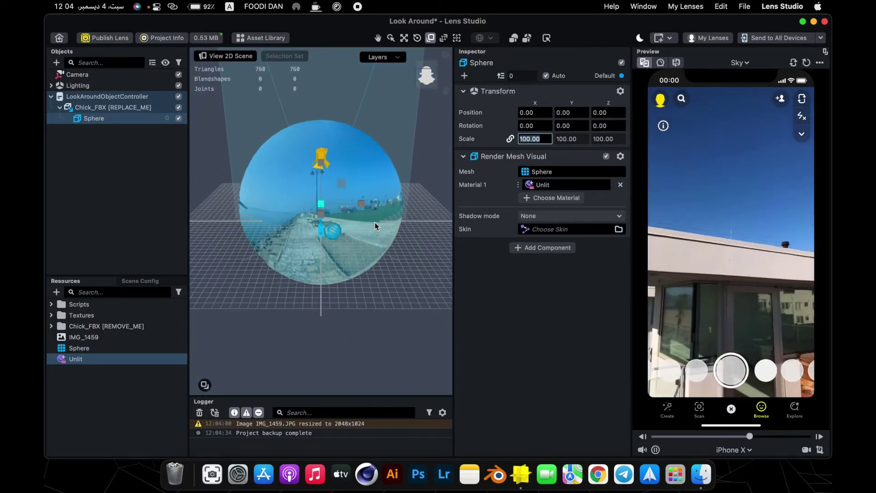
left_click_drag(374, 222, 338, 214)
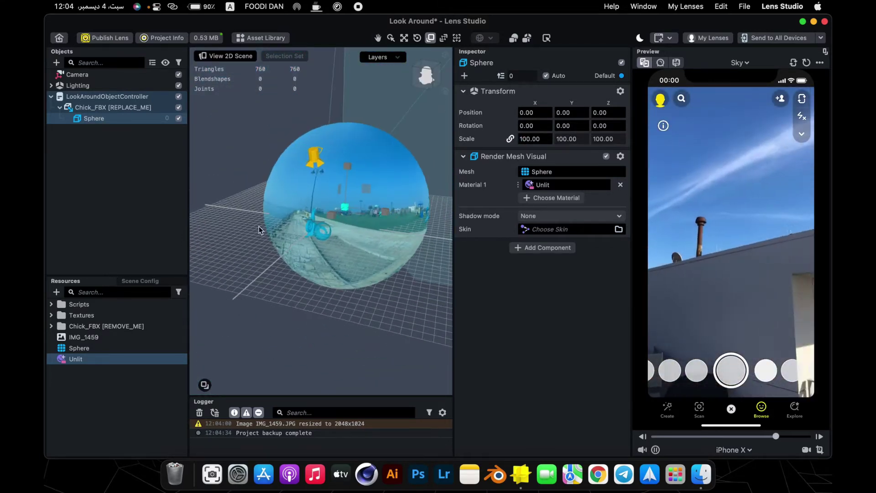
left_click(115, 360)
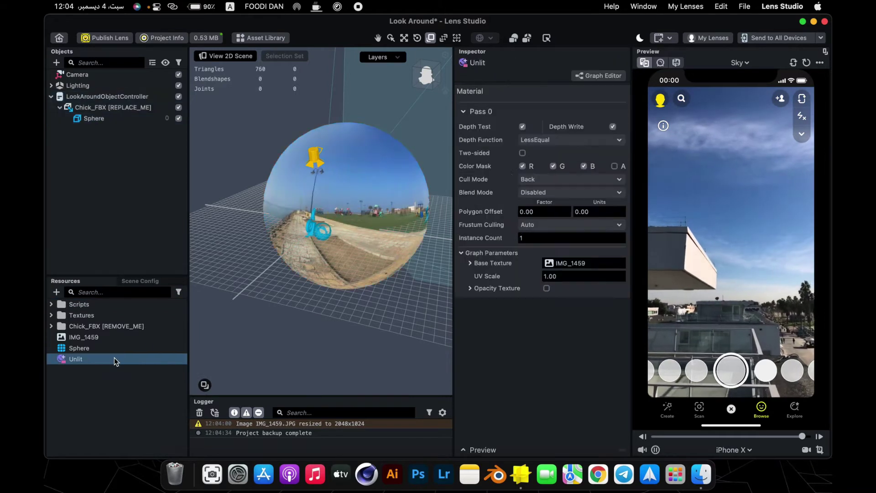
left_click(523, 153)
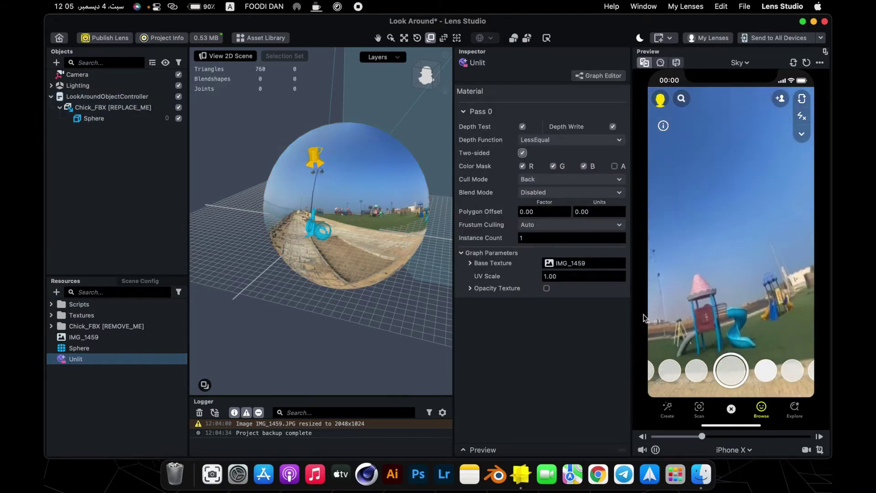
Reduce the sphere's uniform scale to 99 in 0.1 decrements
left_click(93, 118)
left_click(548, 142)
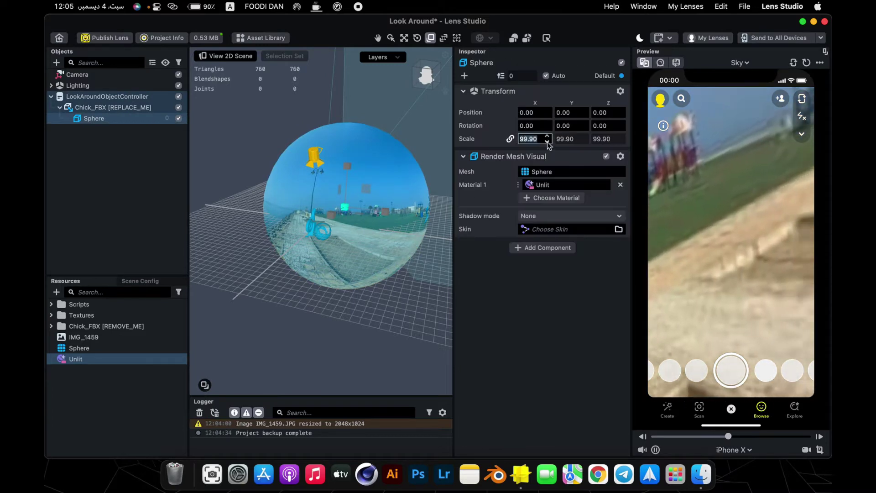
left_click(547, 142)
left_click(547, 142)
left_click(547, 142)
left_click(547, 142)
left_click(547, 142)
left_click(547, 142)
left_click(547, 142)
left_click(547, 142)
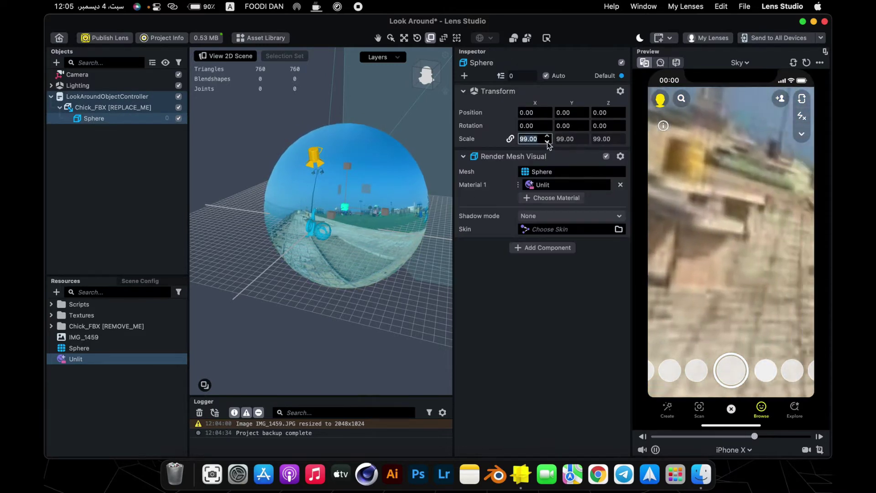
Switch the move gizmo to world space and move the sphere along the Z axis to a local Z of about 502
left_click_drag(374, 242, 328, 229)
left_click(405, 38)
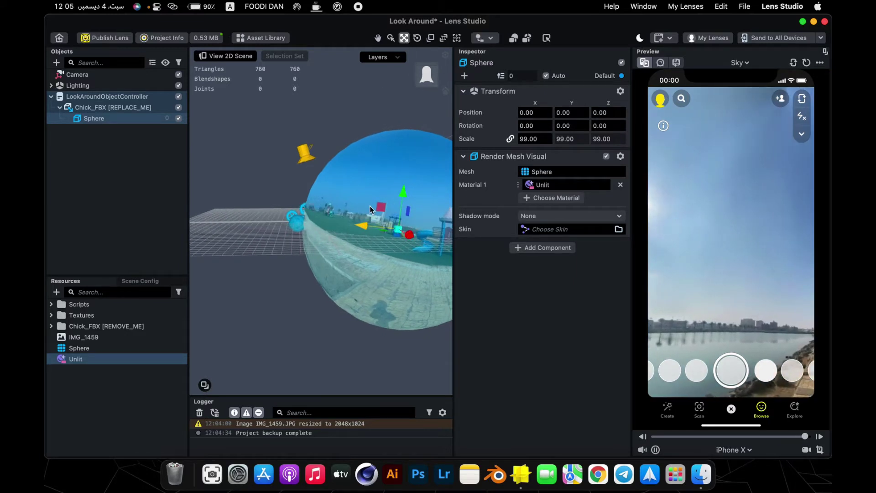
left_click(483, 39)
left_click(500, 49)
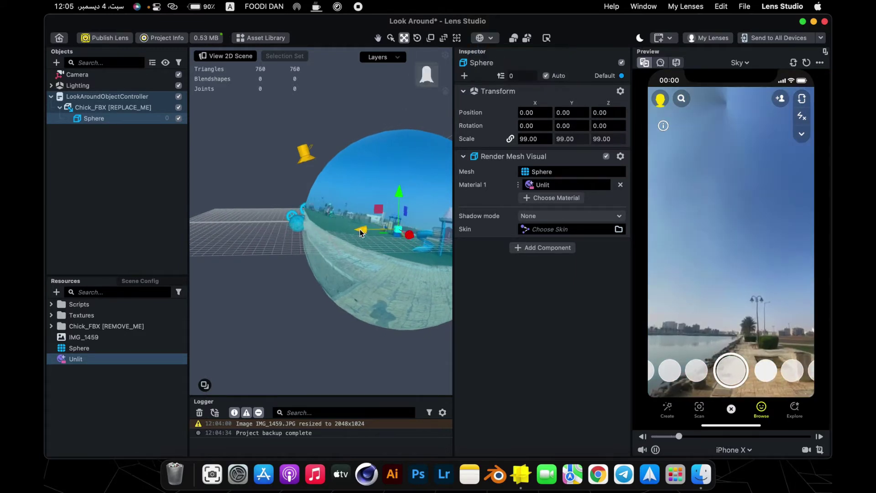
left_click_drag(360, 230, 278, 231)
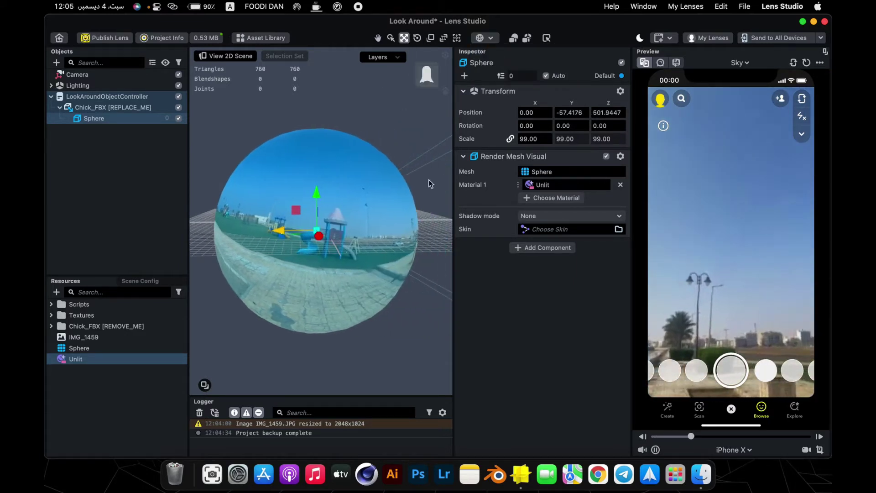
Reset the sphere's Z and Y positions to 0
left_click(609, 113)
type("0")
key("Return")
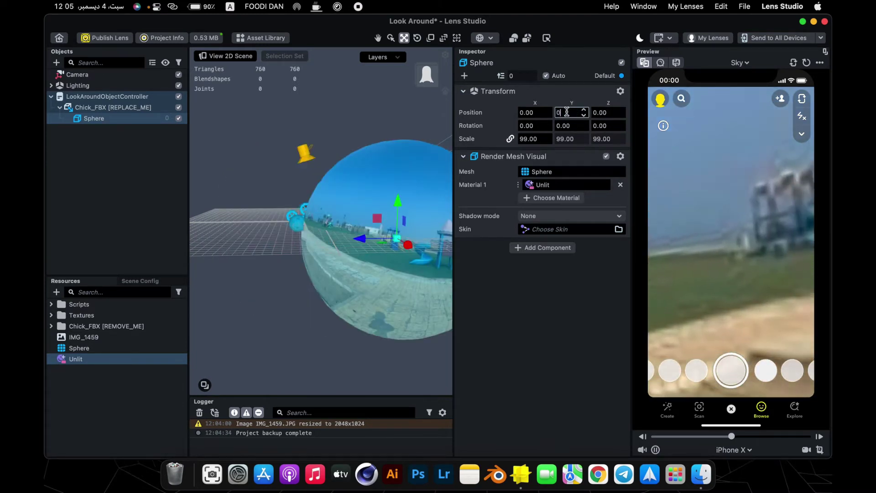
left_click(567, 112)
type("0")
key("Return")
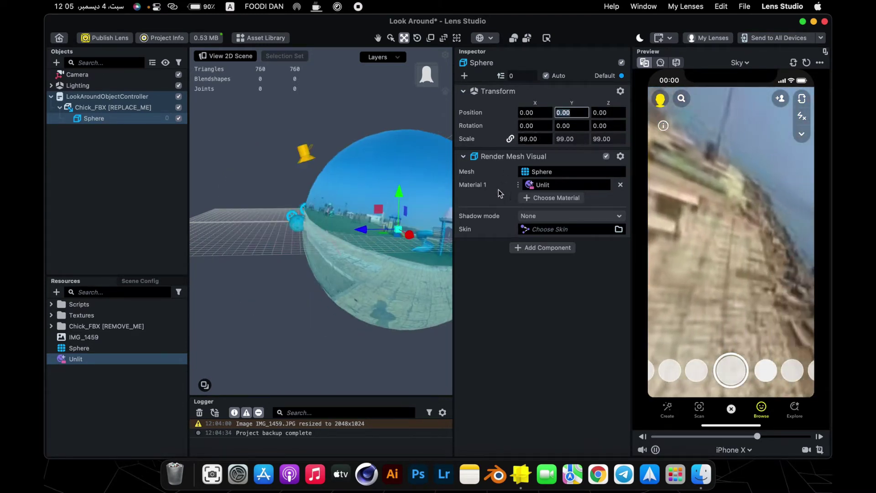
Set the Z and Y positions of the parent Chick_FBX [REPLACE_ME] object to 0
left_click(495, 285)
scroll(372, 243, "down", 5)
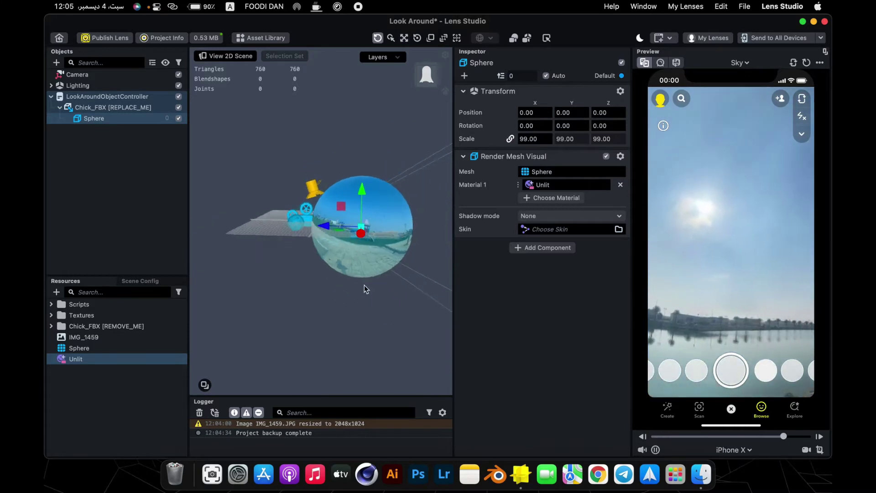
left_click_drag(364, 285, 379, 287)
left_click(146, 108)
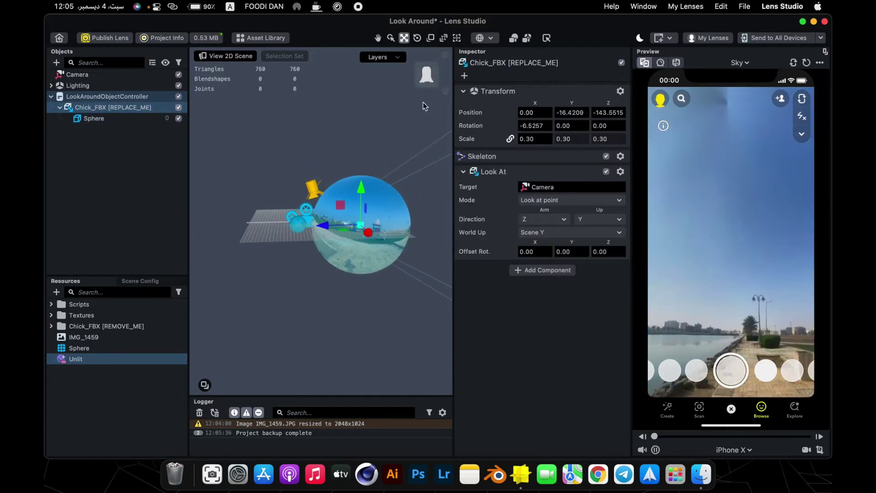
type("0")
key("Return")
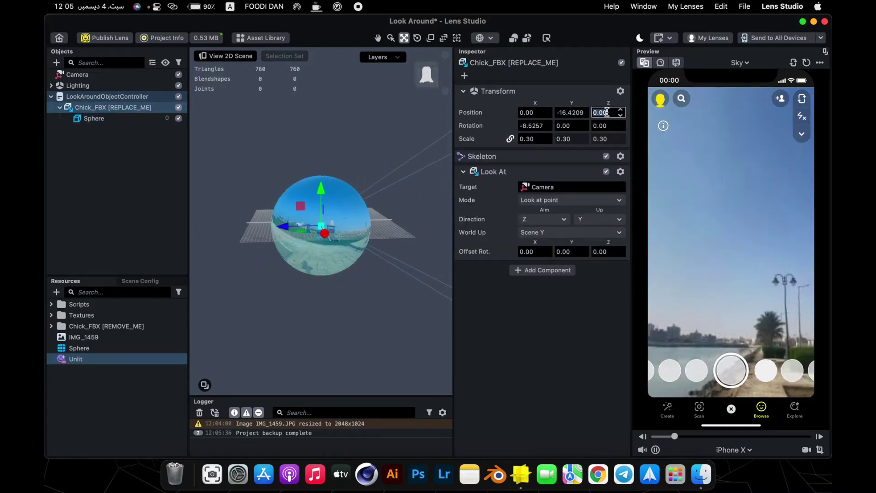
left_click(571, 112)
type("-")
key("Return")
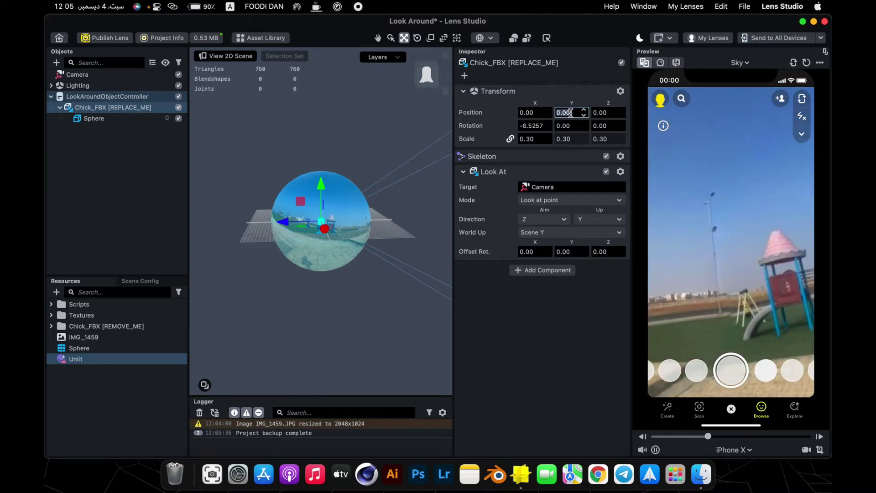
Scale the parent Chick_FBX [REPLACE_ME] object uniformly to 1
scroll(368, 256, "up", 2)
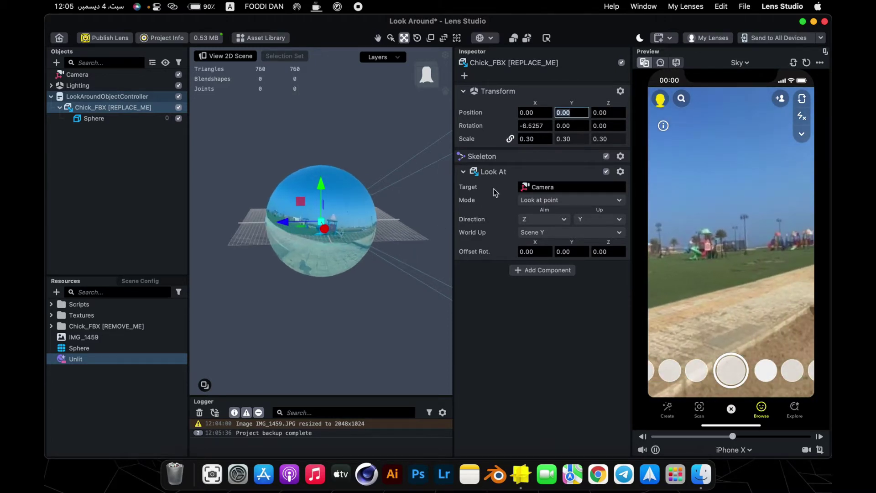
left_click(540, 138)
type("1")
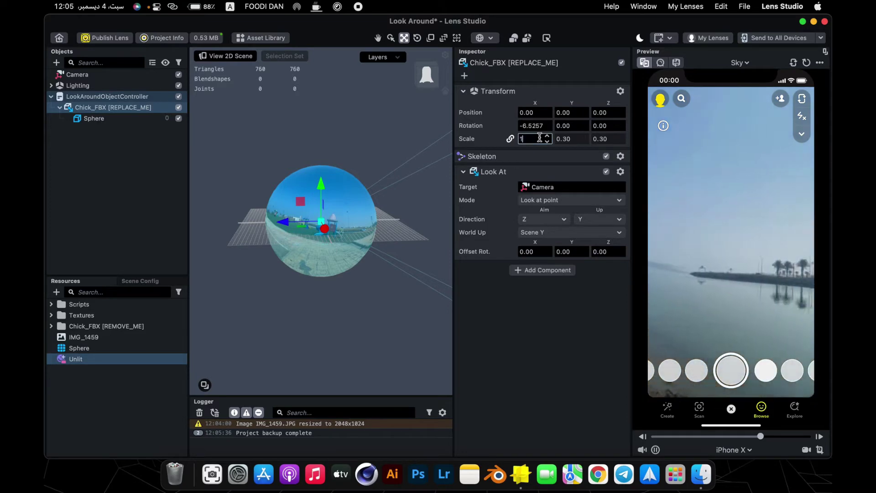
key("Return")
scroll(394, 225, "down", 5)
scroll(393, 225, "up", 2)
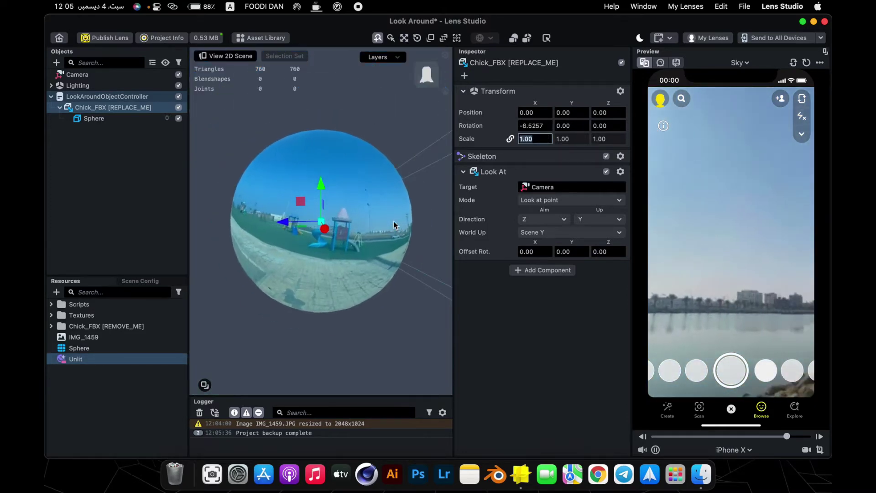
Try Idle Person 4 as the preview video and browse the other preview clips
left_click_drag(393, 224, 370, 220)
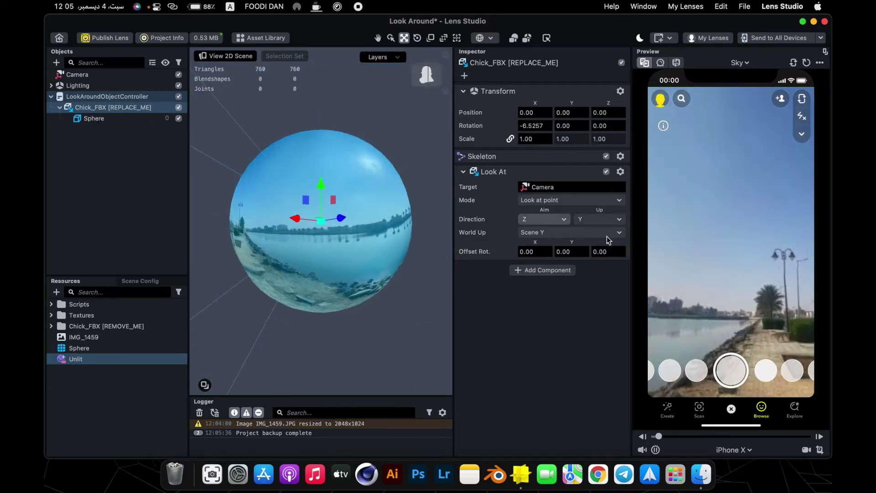
left_click(739, 62)
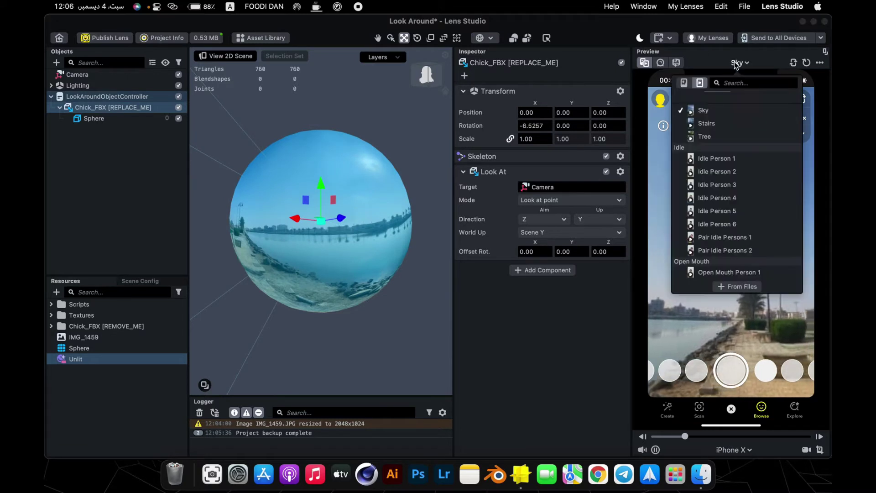
scroll(719, 173, "down", 5)
left_click(718, 173)
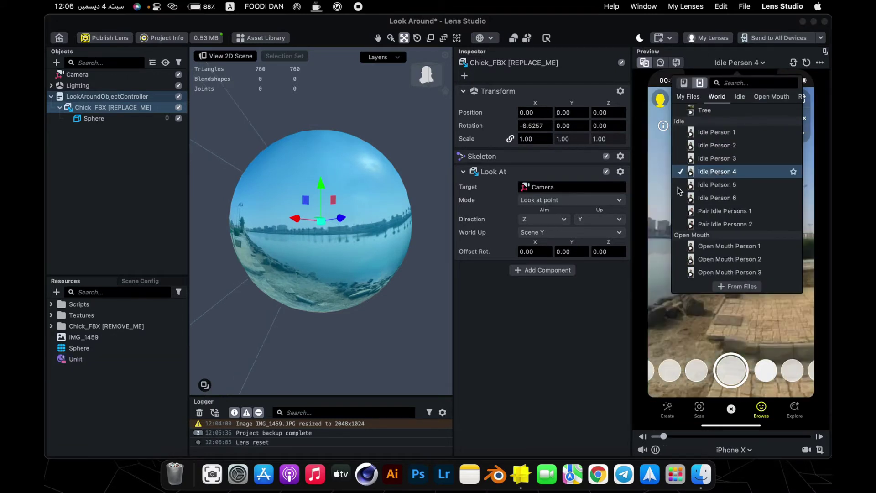
left_click(739, 62)
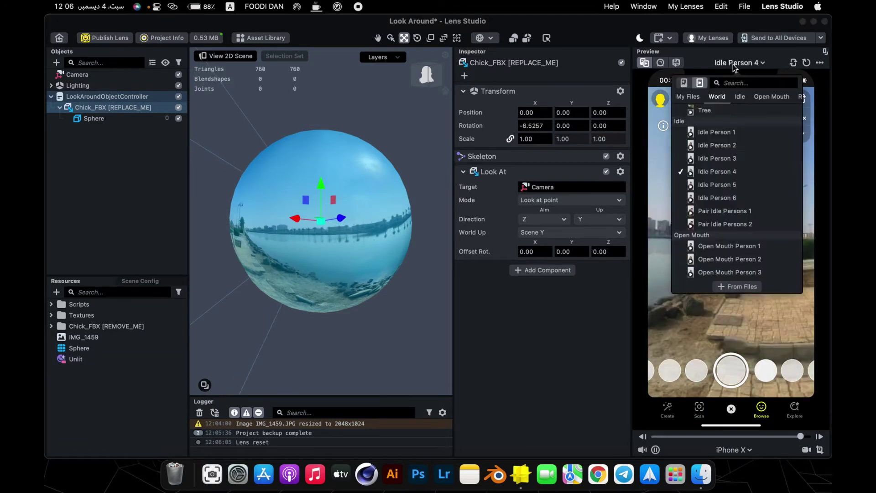
scroll(725, 164, "down", 15)
scroll(724, 165, "down", 8)
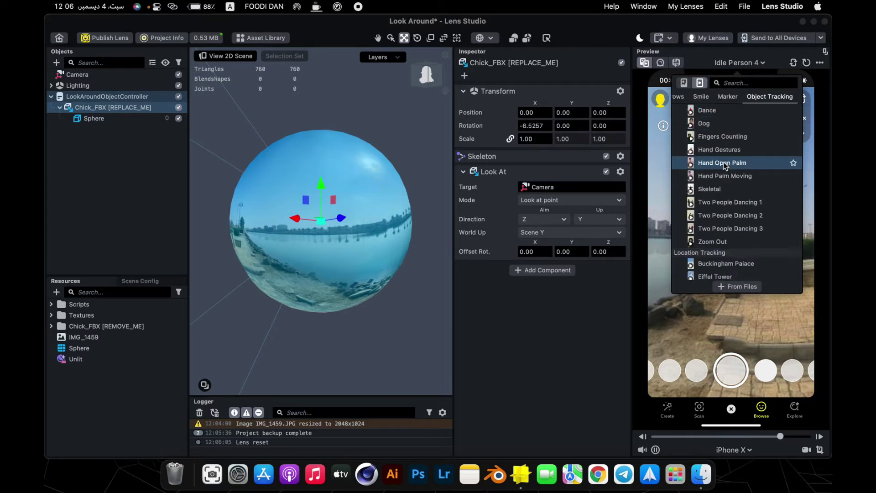
Switch the preview to the interactive Home environment and look around the panorama
left_click(676, 62)
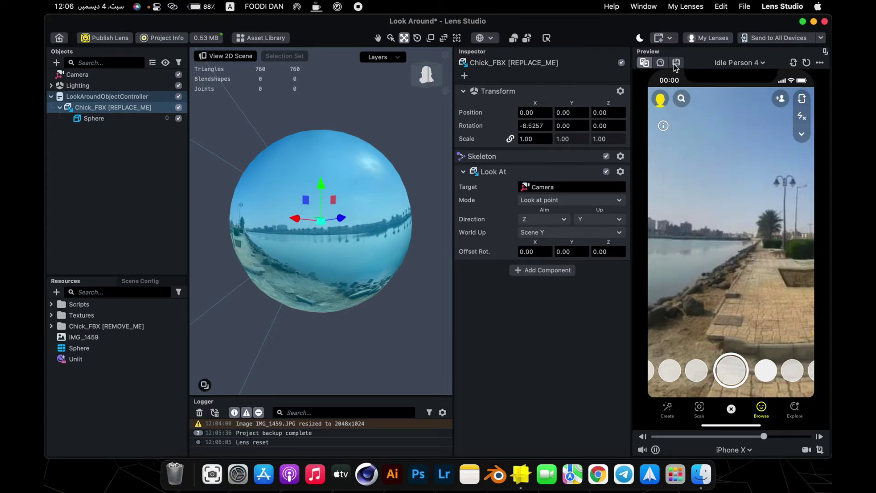
left_click_drag(699, 186, 781, 211)
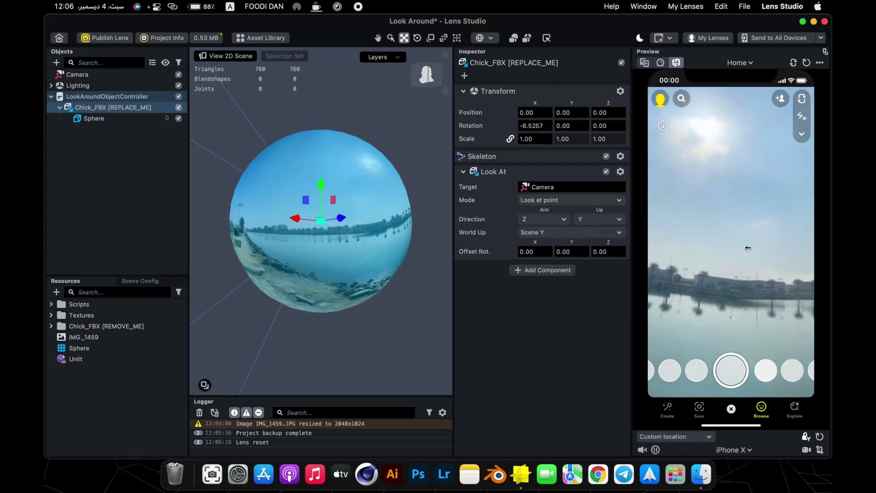
Switch to Adobe Lightroom and import the IMG_1459 panorama photo from the Desktop
left_click(444, 474)
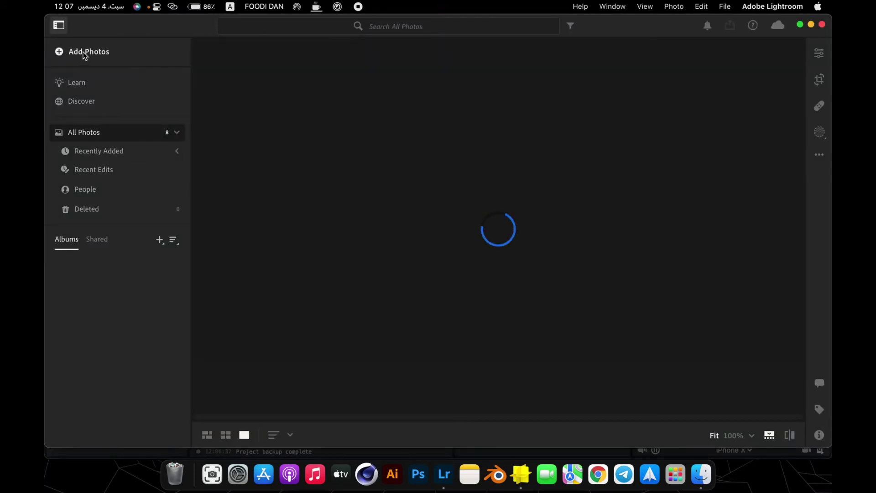
left_click(98, 54)
left_click(255, 120)
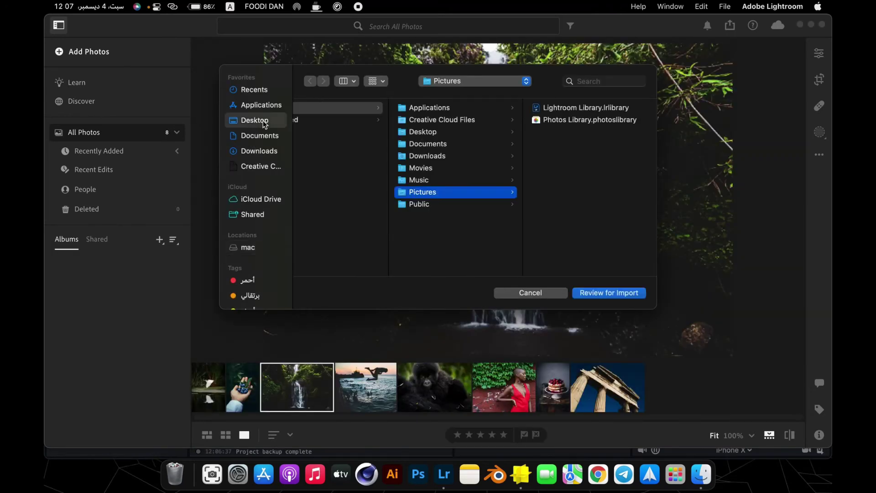
left_click(608, 295)
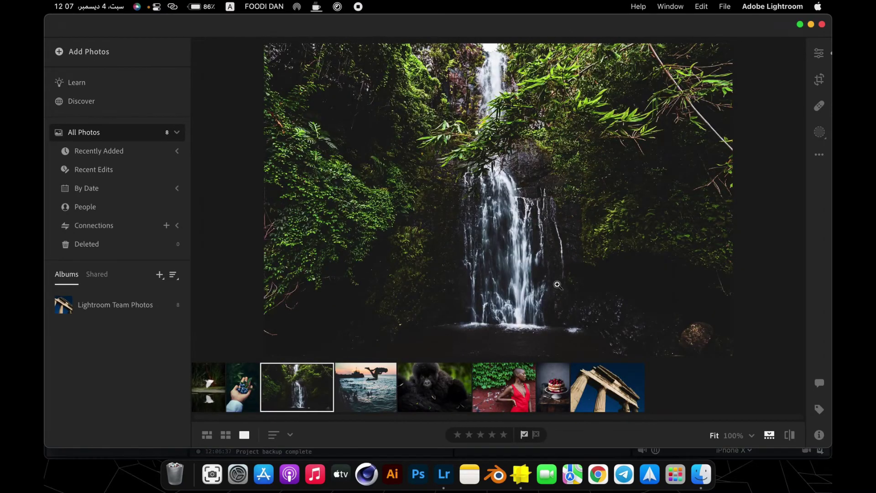
left_click(790, 31)
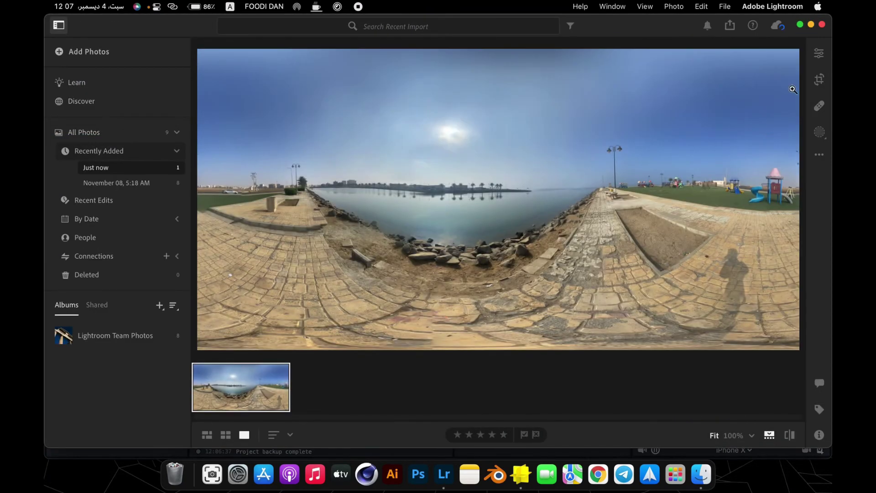
Set the photo's light to Exposure −0.43, Contrast +44, Highlights −50, Shadows −31, Whites +18 and Blacks −27
key("e")
left_click_drag(731, 163, 757, 189)
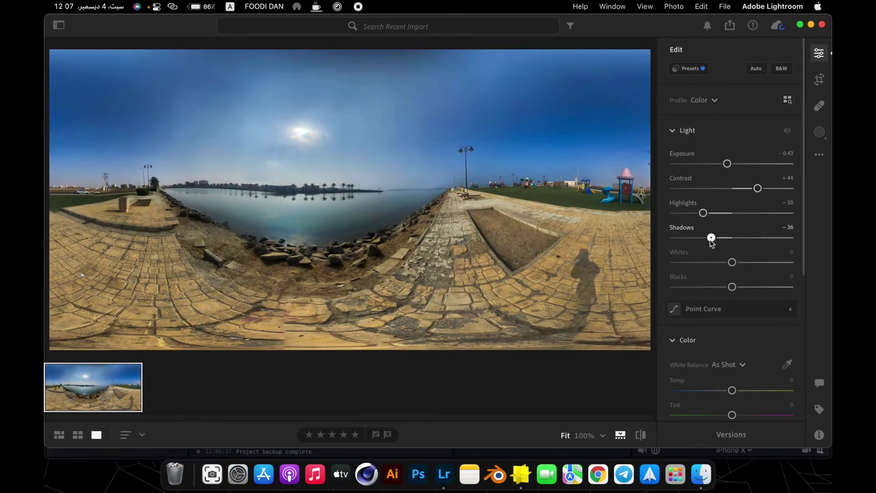
left_click_drag(711, 238, 714, 238)
left_click_drag(732, 262, 749, 198)
Shape the point curve with several points that brighten the upper tones and keep the darker tones near the diagonal
scroll(726, 269, "down", 5)
left_click(712, 199)
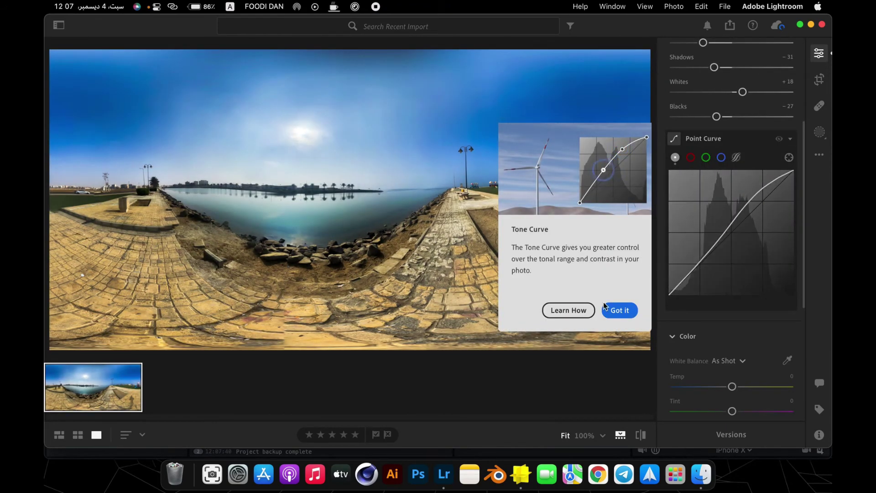
left_click(618, 310)
left_click(757, 187)
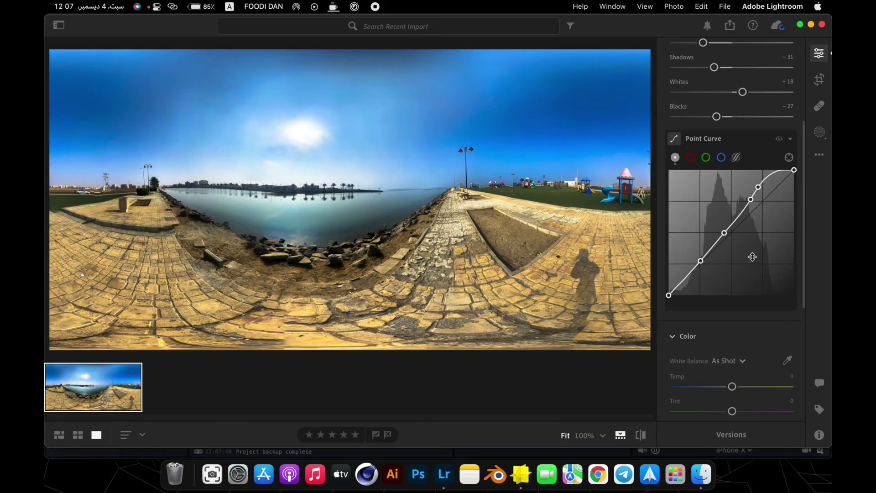
Adjust the photo's color to Temp −5, Vibrance +15 and Saturation +15
scroll(752, 257, "down", 3)
left_click(728, 275)
mouse_move(732, 301)
left_mouse_down()
mouse_move(754, 299)
mouse_move(729, 301)
left_mouse_up()
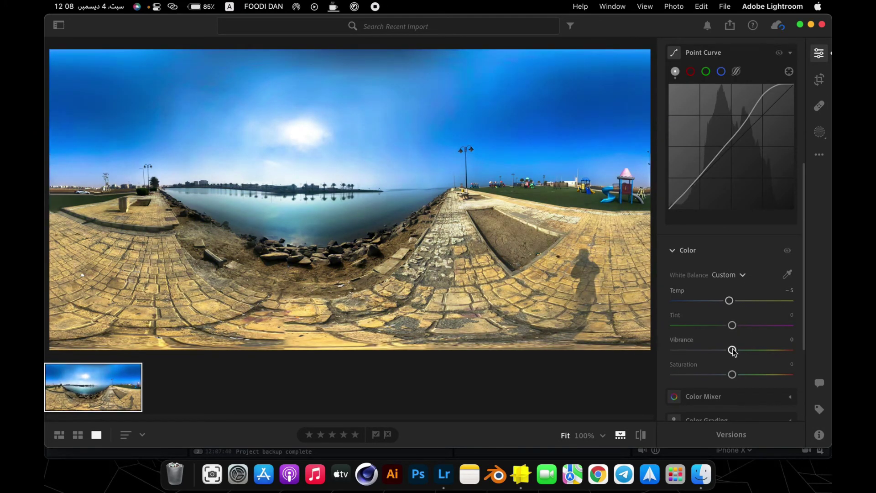
left_click_drag(732, 350, 743, 350)
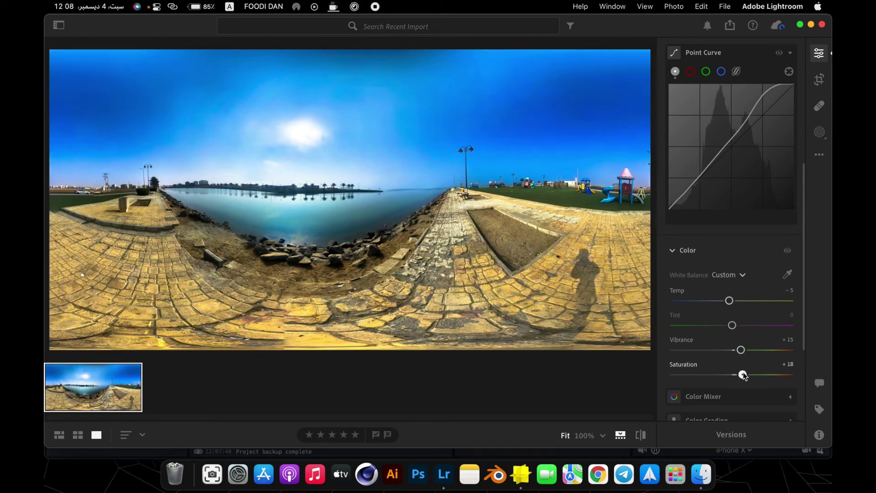
Try a Distortion correction in the photo's geometry settings and reset it to 0
scroll(741, 372, "down", 5)
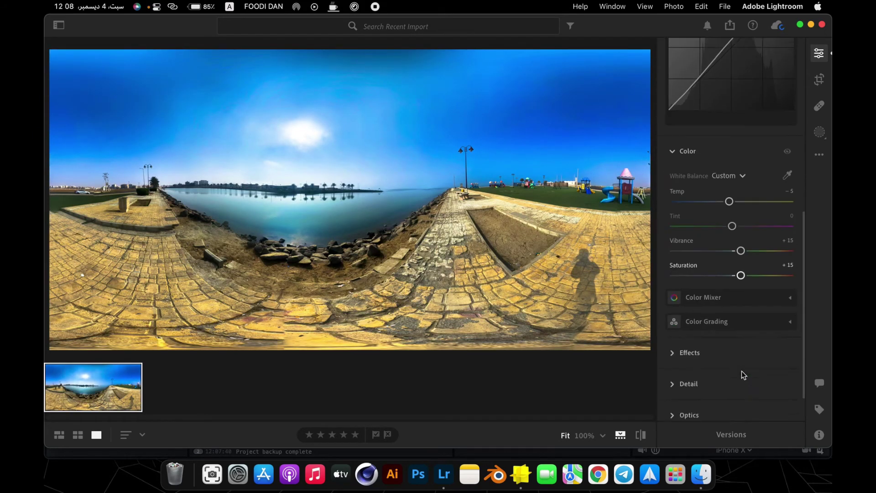
left_click(675, 367)
left_click(675, 404)
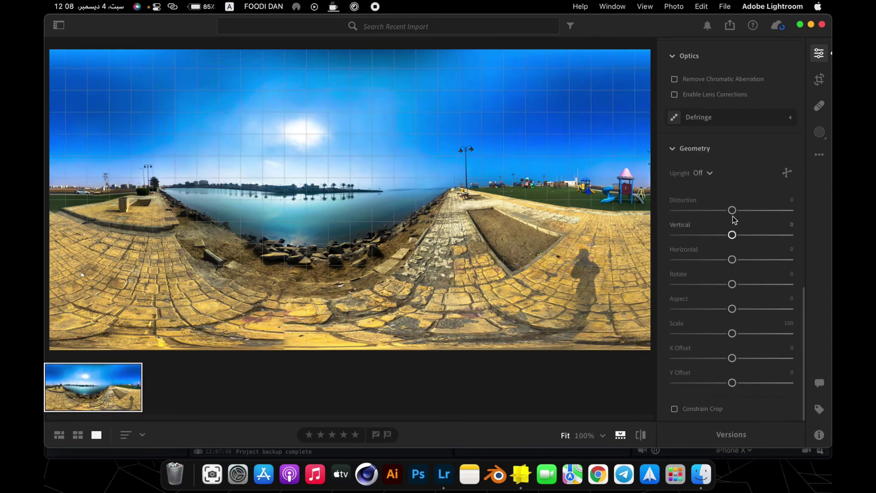
mouse_move(731, 210)
left_mouse_down()
mouse_move(741, 210)
mouse_move(733, 213)
left_mouse_up()
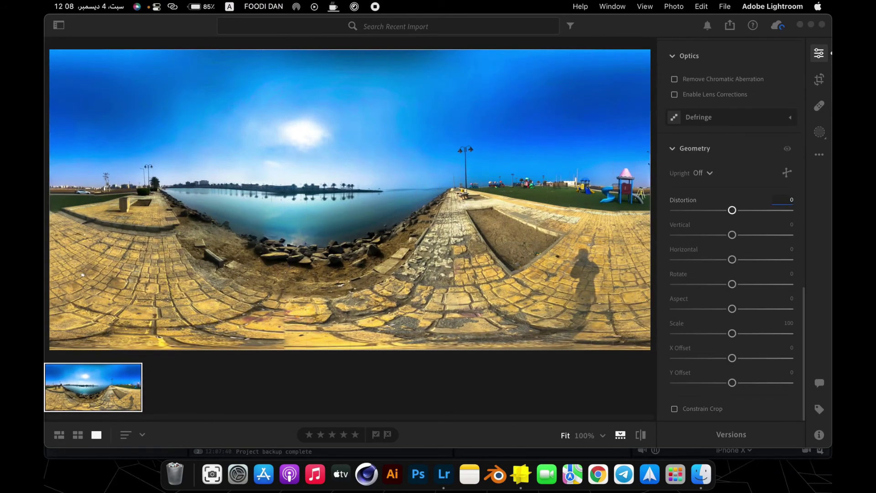
key("Return")
Set the photo's Sharpening to 70 and Noise Reduction to 30
scroll(692, 169, "up", 5)
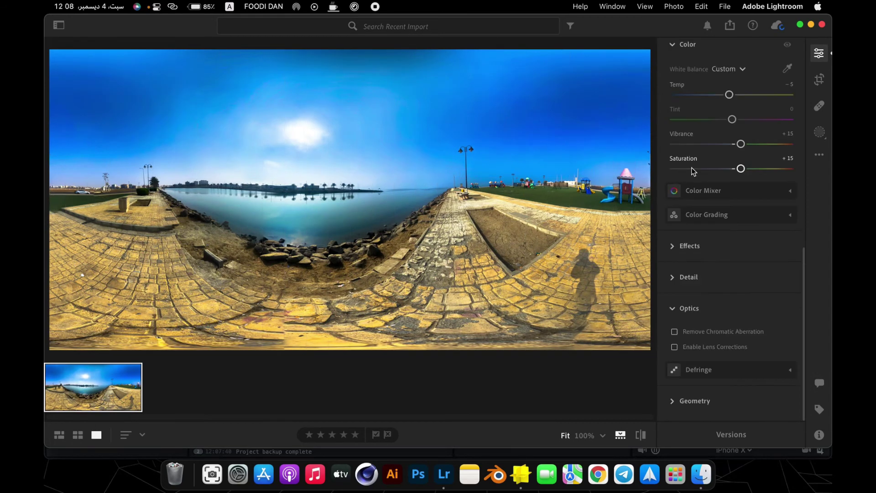
left_click(674, 277)
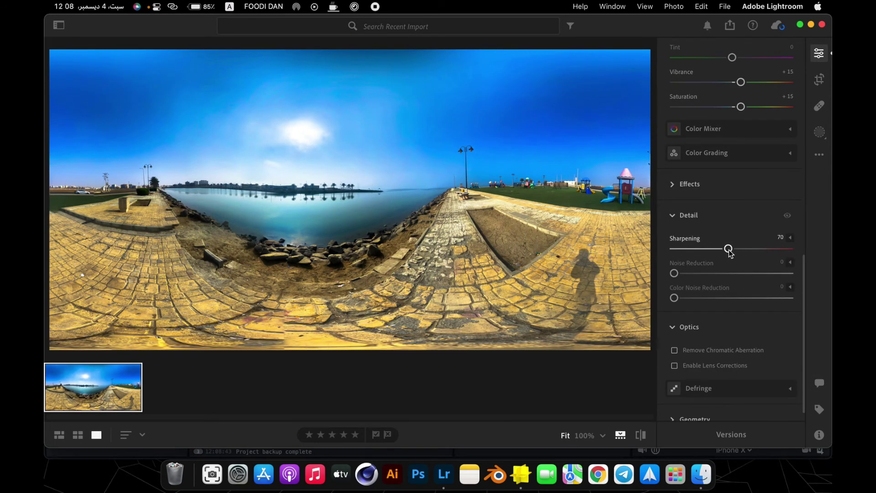
Export the edited panorama to the Desktop as a full-size JPG (Large) and return to Lens Studio
left_click(729, 28)
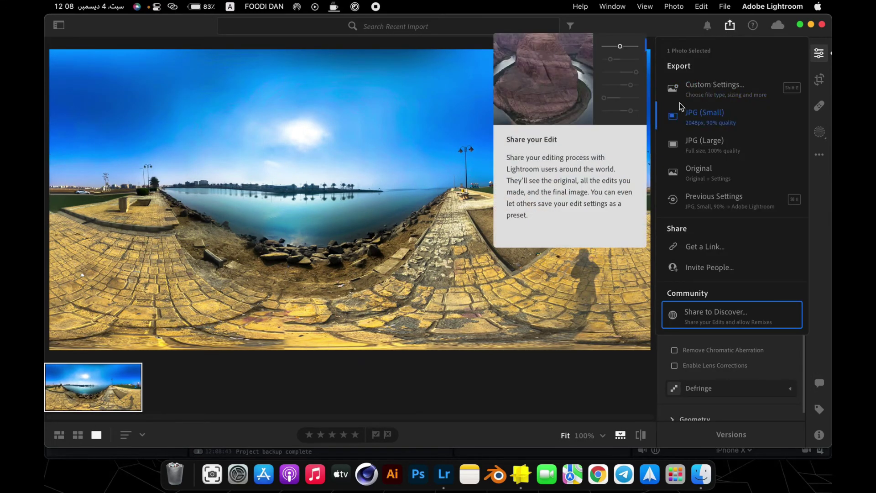
left_click(705, 141)
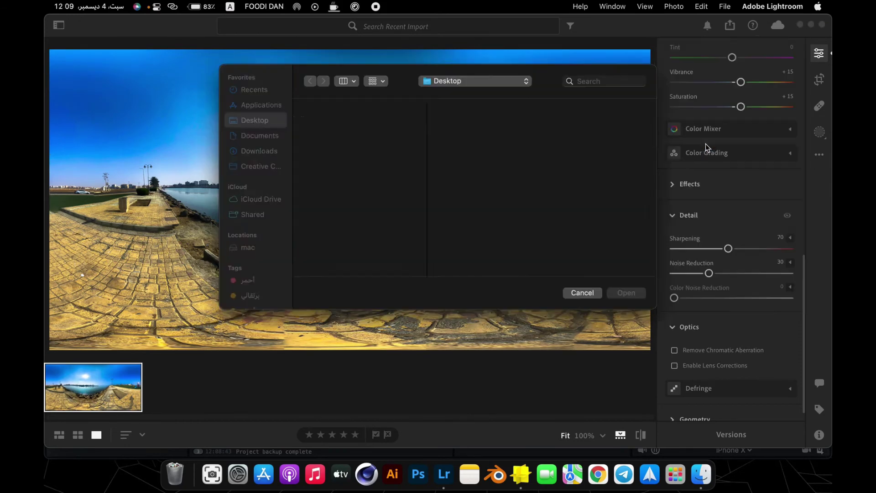
left_click(274, 123)
left_click(627, 292)
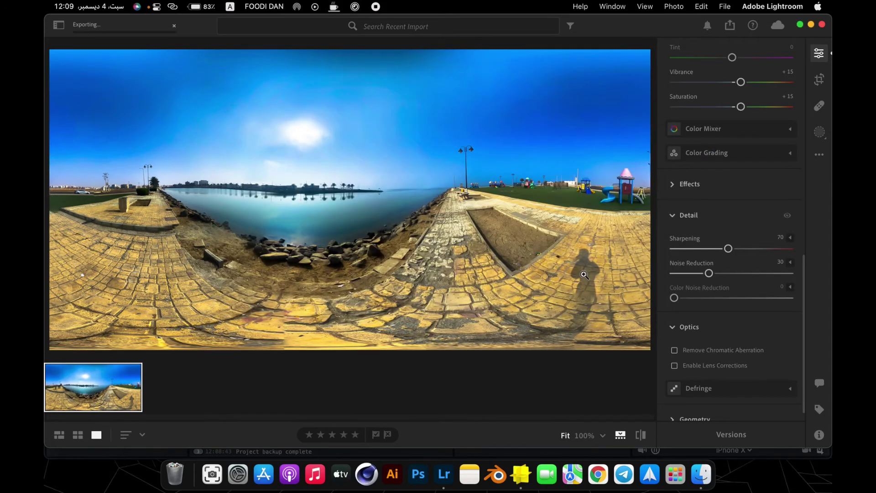
left_click(811, 24)
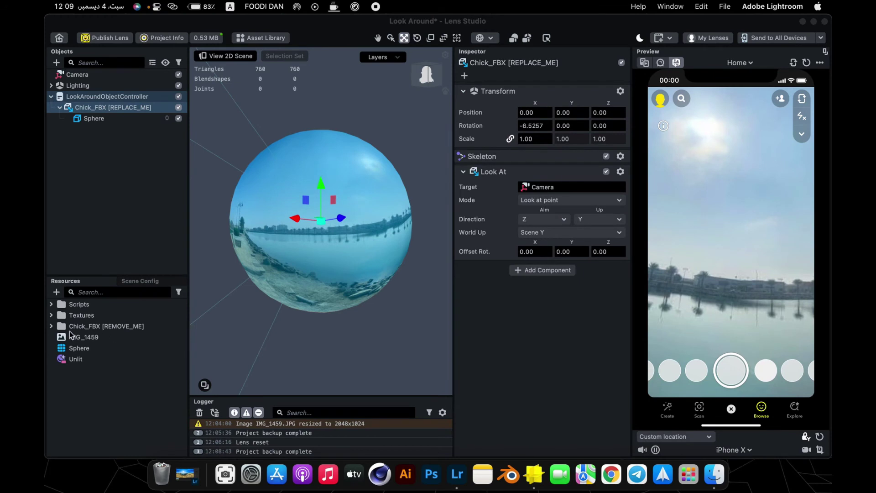
Replace the IMG_1459 texture with IMG_1459-2.jpg from the Desktop and look around the panorama in the preview
left_click(71, 336)
right_click(87, 340)
left_click(541, 179)
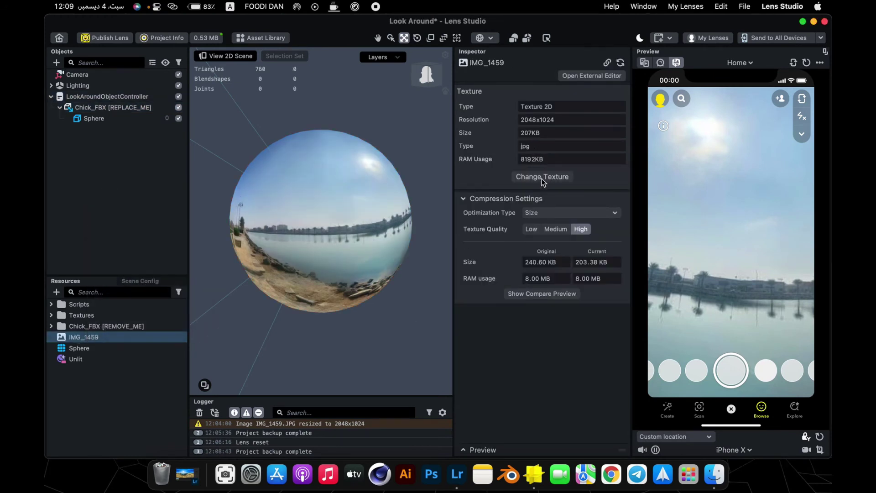
left_click(542, 178)
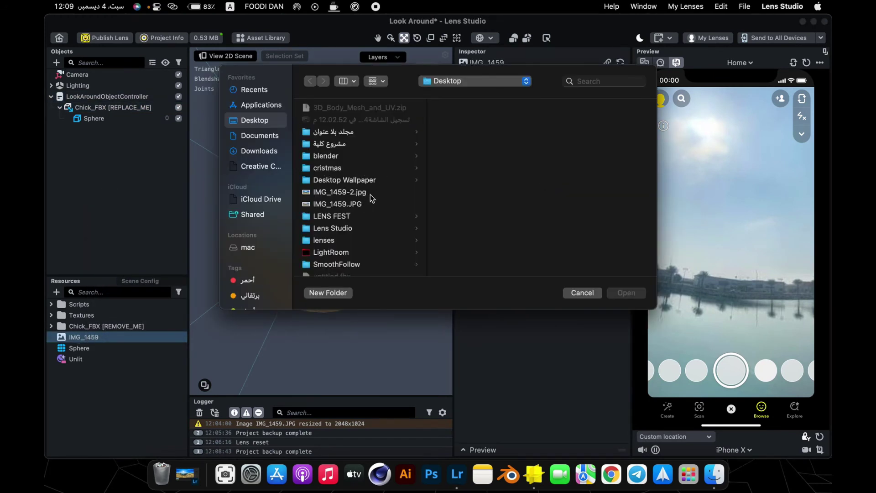
key("space")
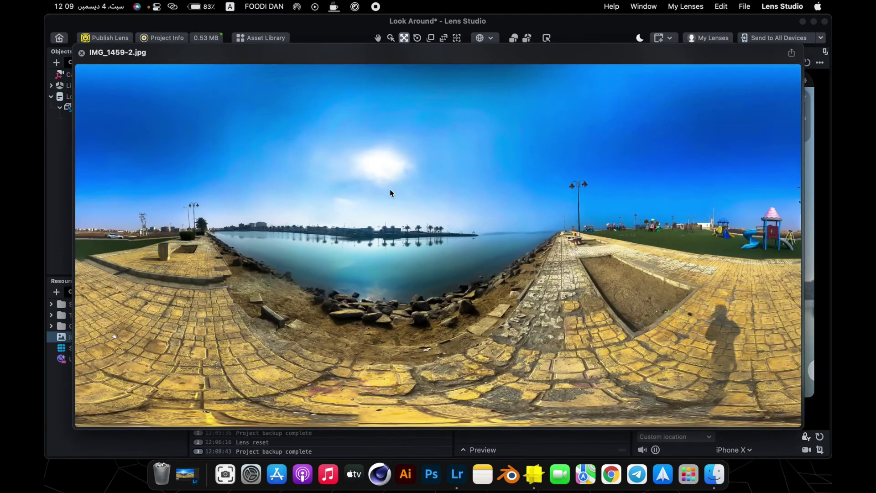
key("space")
double_click(390, 192)
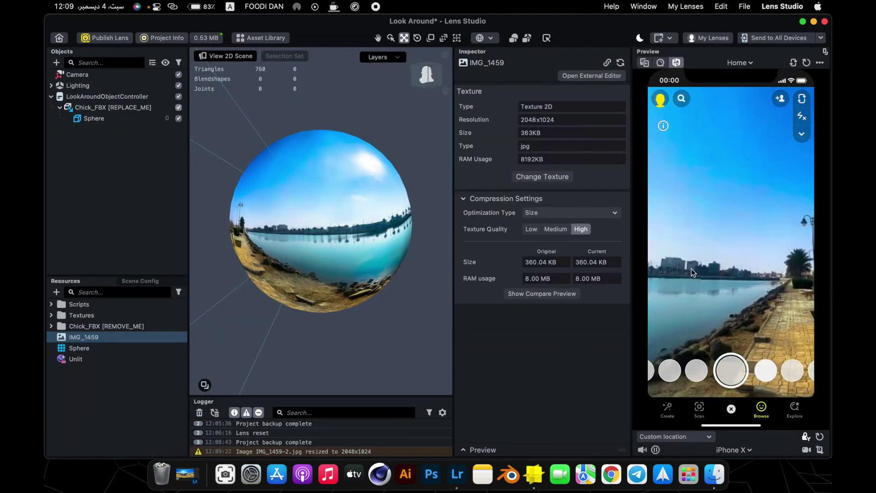
left_click_drag(692, 273, 777, 268)
left_click_drag(696, 275, 748, 266)
Rotate the sphere about its X axis to about 6.43 degrees and look around the panorama in the preview
left_click(328, 230)
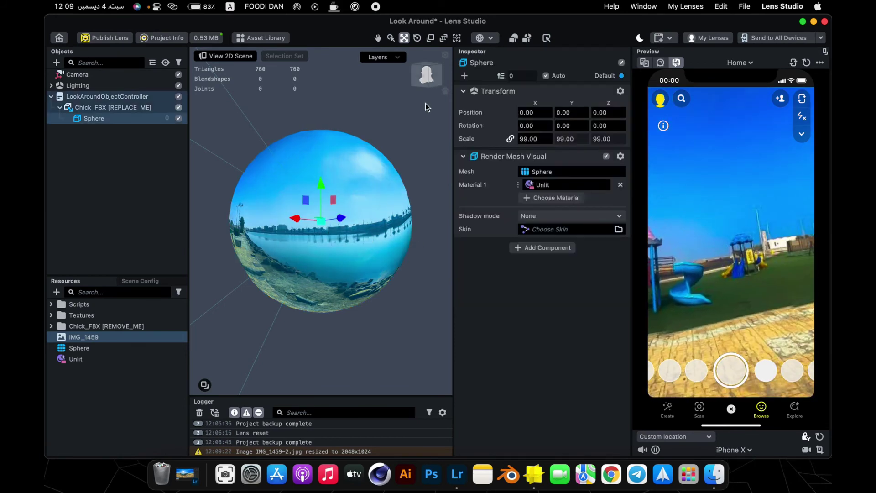
left_click_drag(724, 240, 781, 240)
left_click_drag(359, 217, 343, 214)
key("super+z")
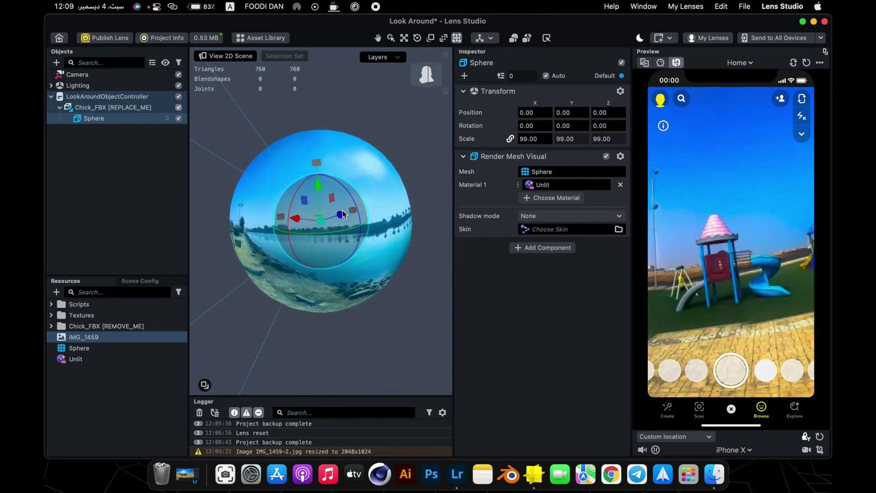
left_click_drag(299, 191, 303, 189)
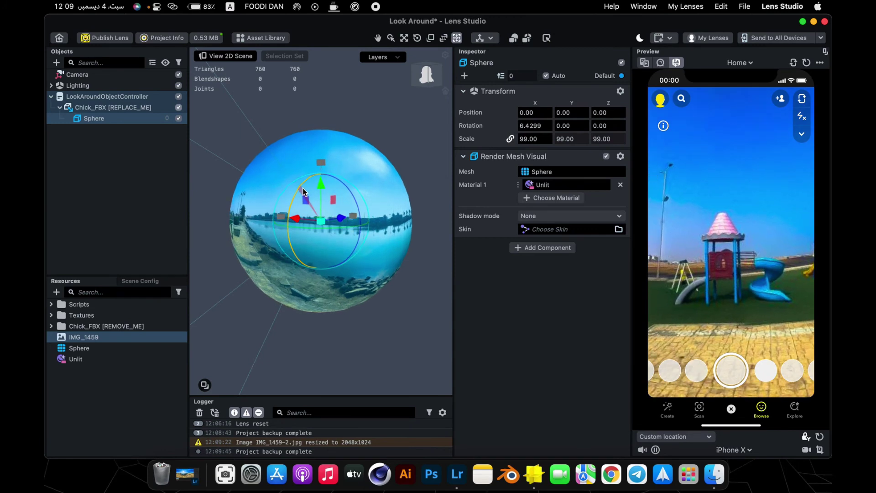
left_click_drag(705, 232, 795, 245)
left_click_drag(704, 249, 256, 208)
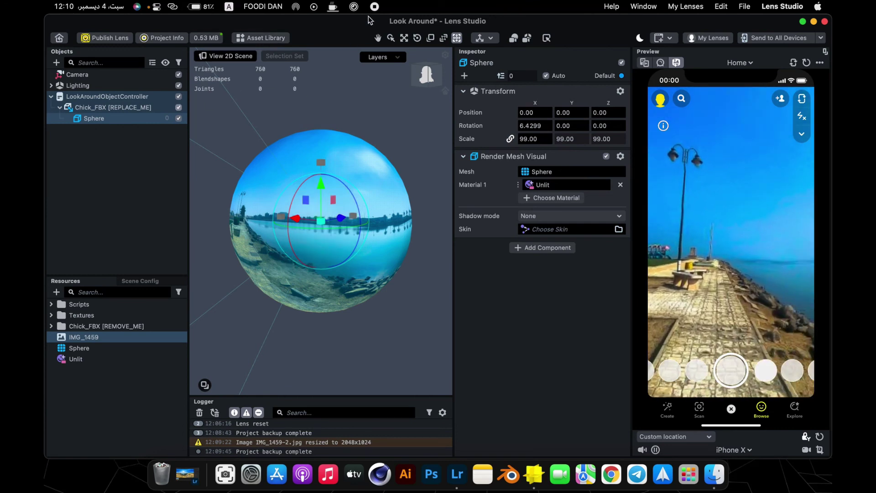